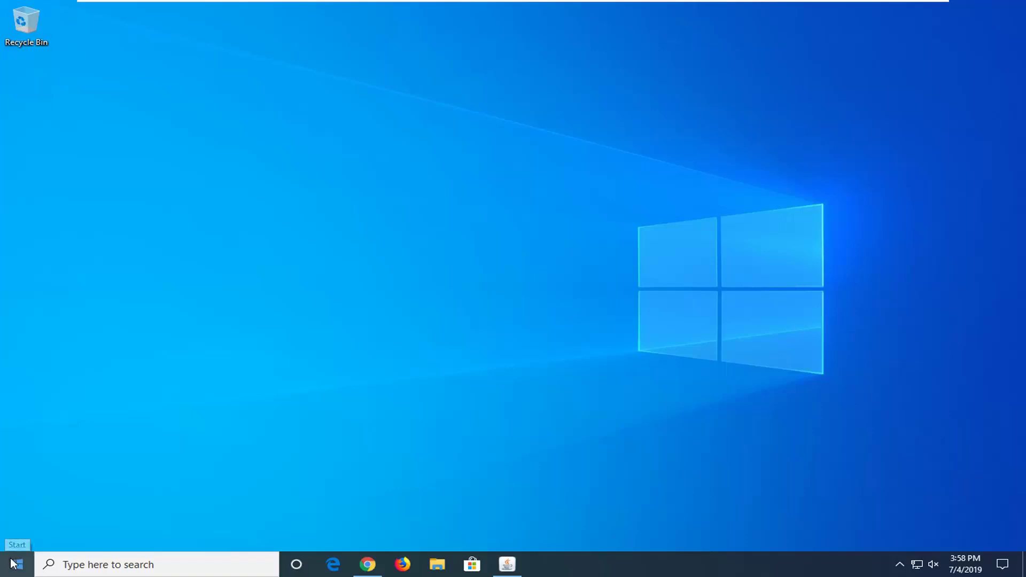
Search the Start menu for 'device manager' and launch the Device Manager result
click(13, 564)
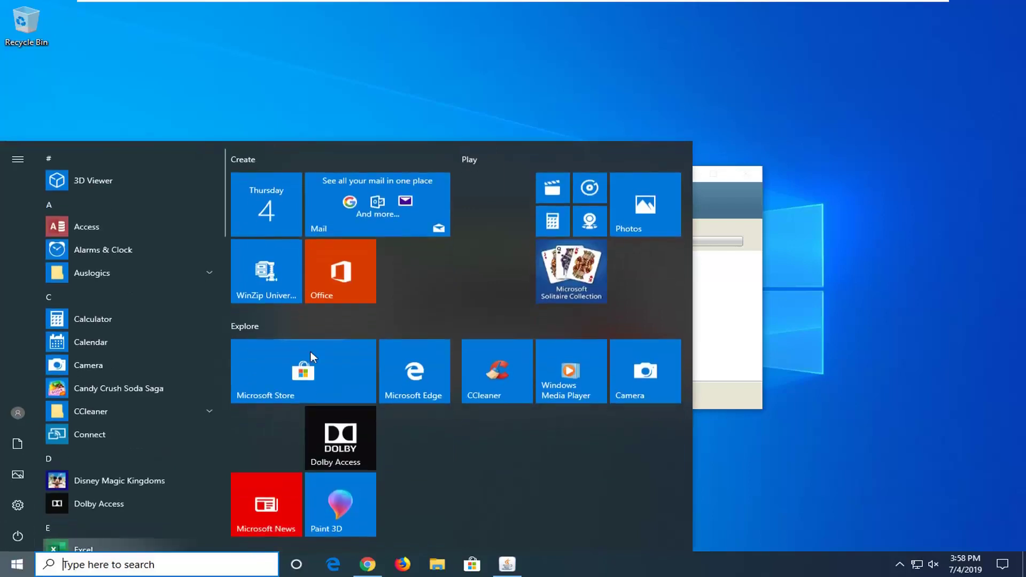
text(devic)
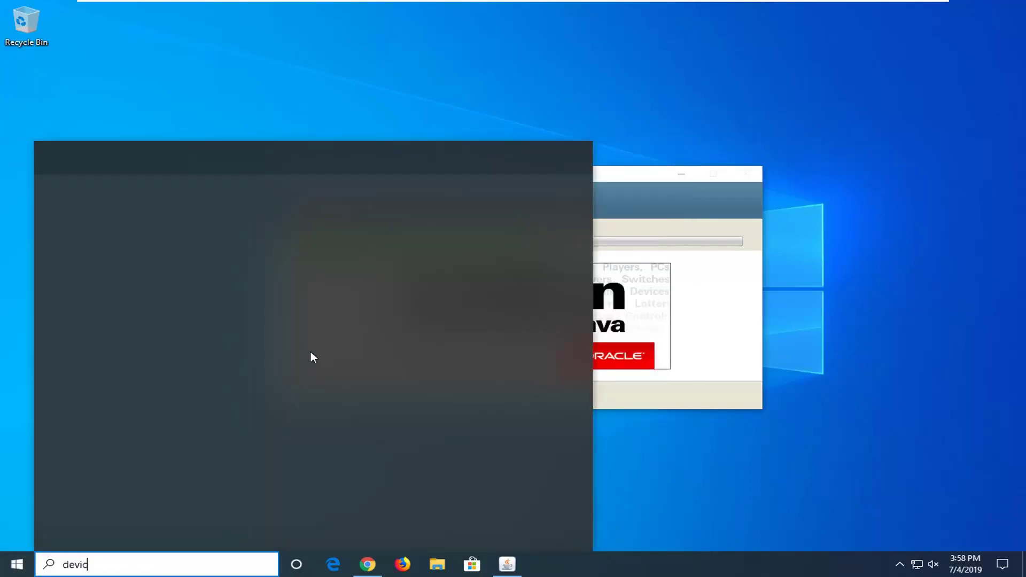
text(e manager)
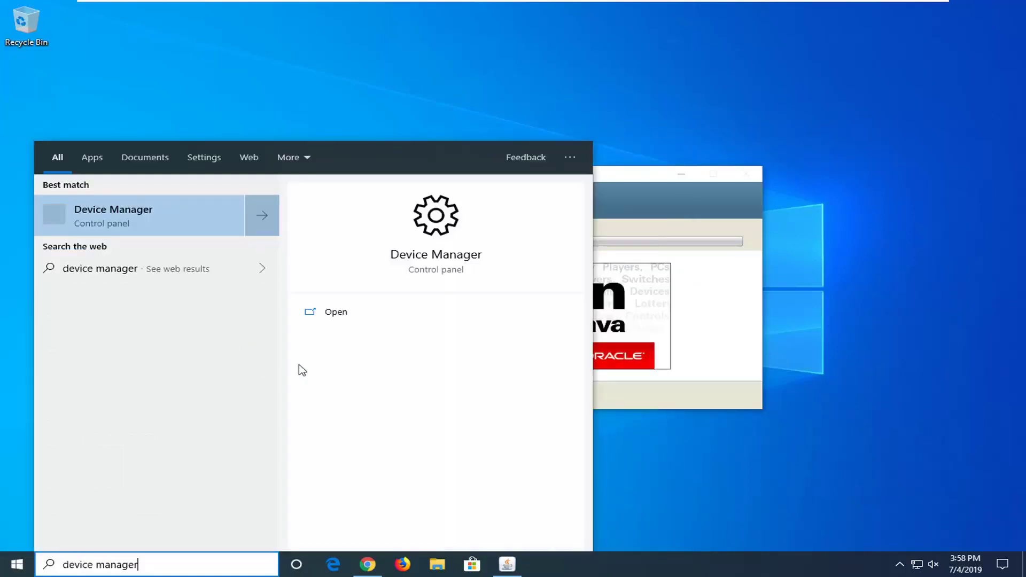
click(124, 222)
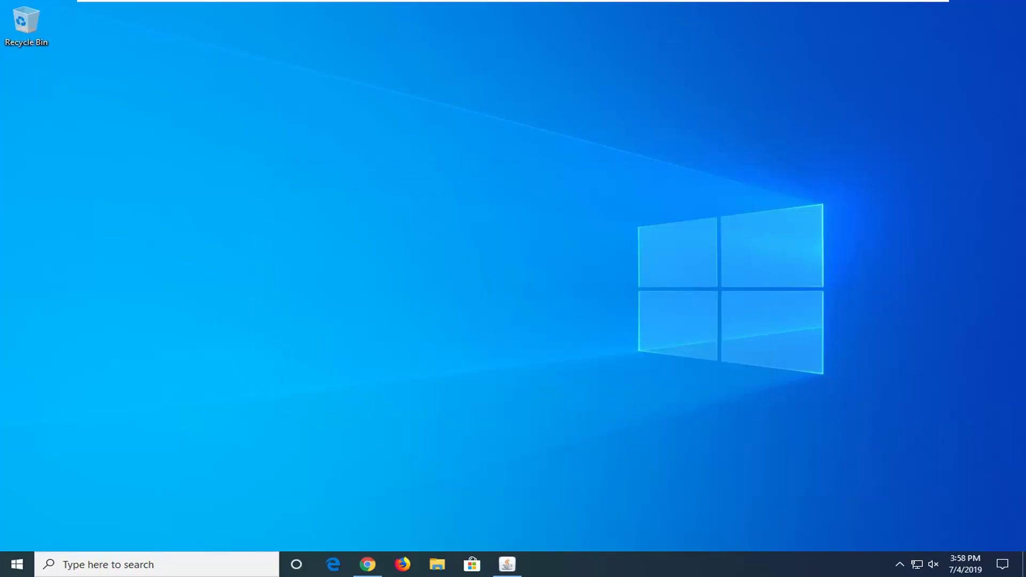
Open Device Manager from the Win+X menu to show the hardware category tree
key(super+x)
key(m)
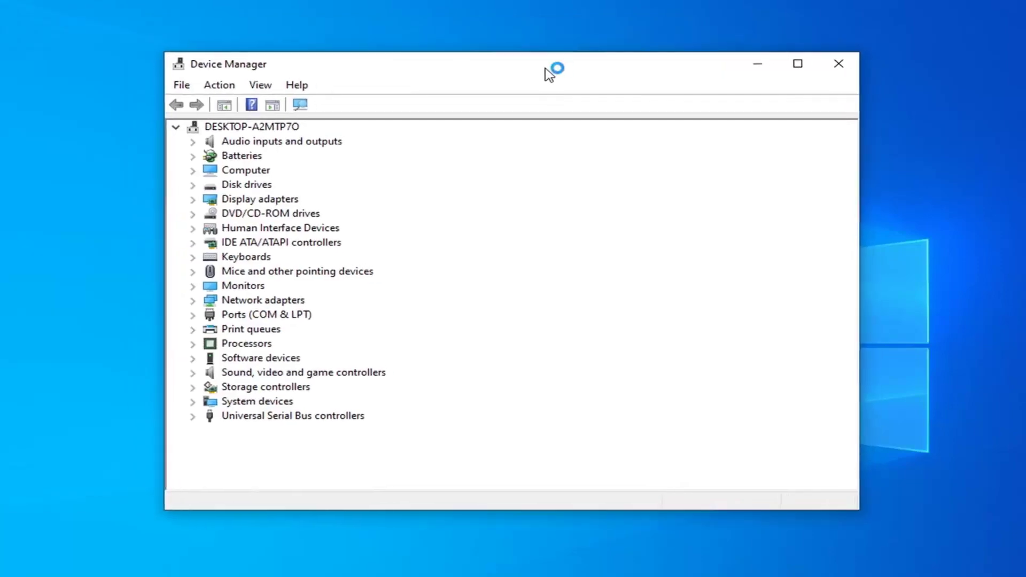
Expand System devices and select the High Definition Audio Controller entry
click(241, 402)
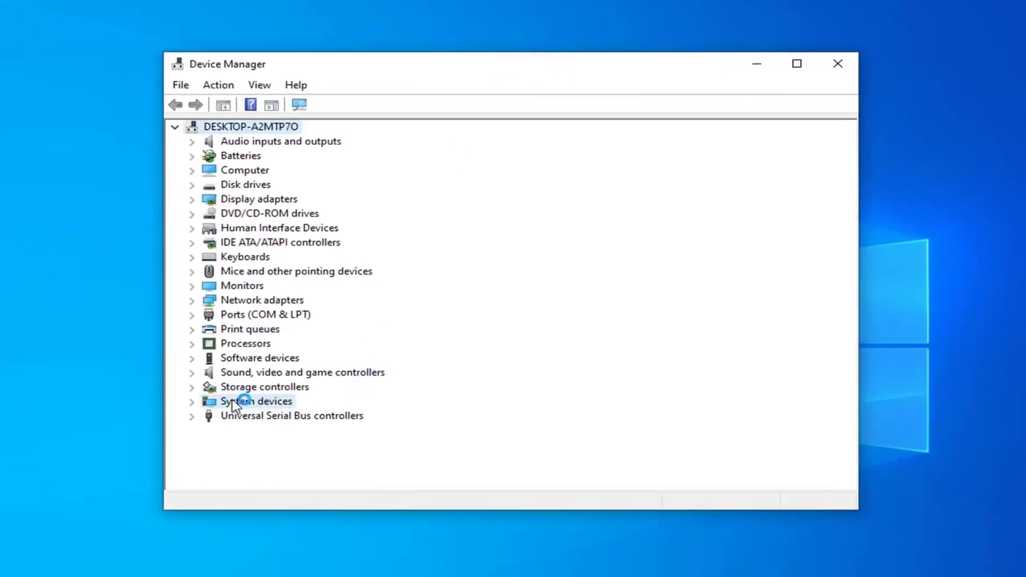
double_click(241, 402)
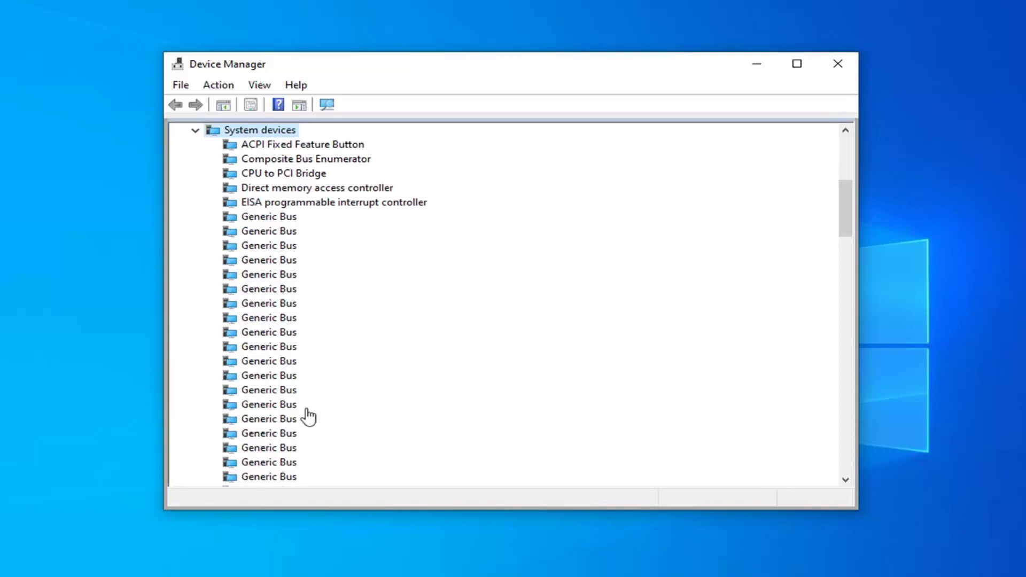
click(287, 354)
scroll(289, 359, down, 15)
scroll(290, 365, down, 5)
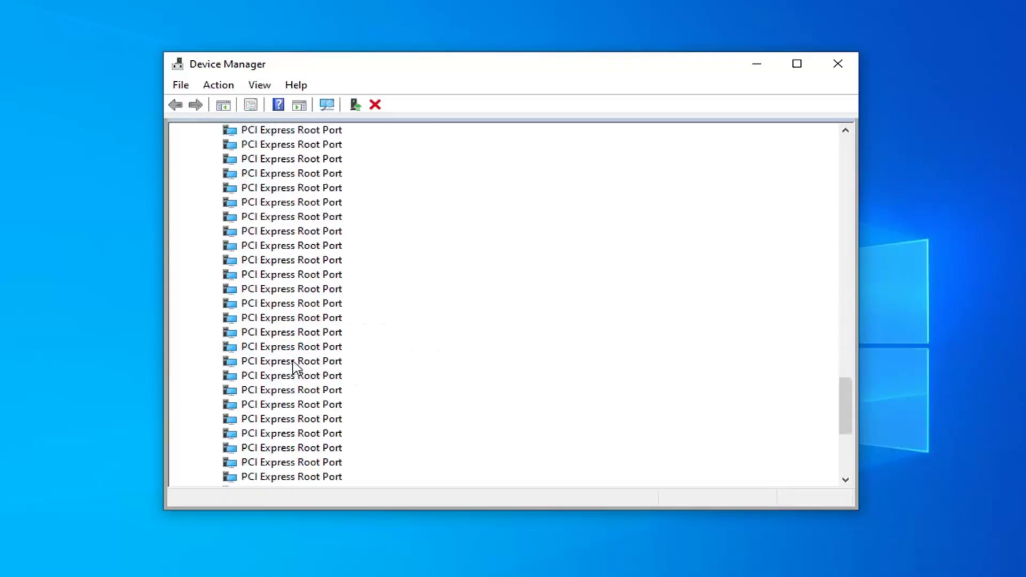
scroll(291, 365, up, 2)
click(304, 147)
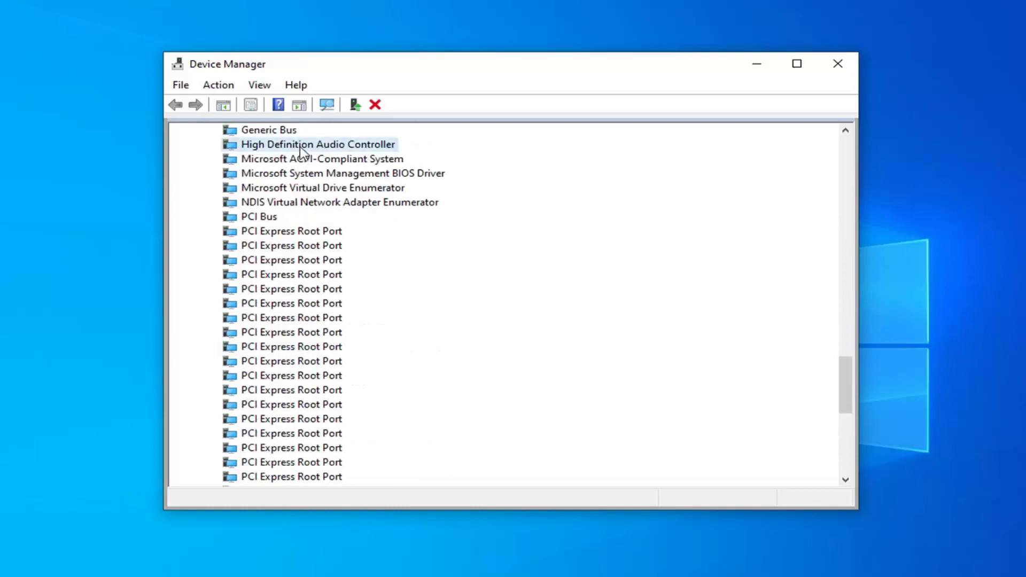
scroll(300, 332, up, 2)
scroll(298, 344, up, 1)
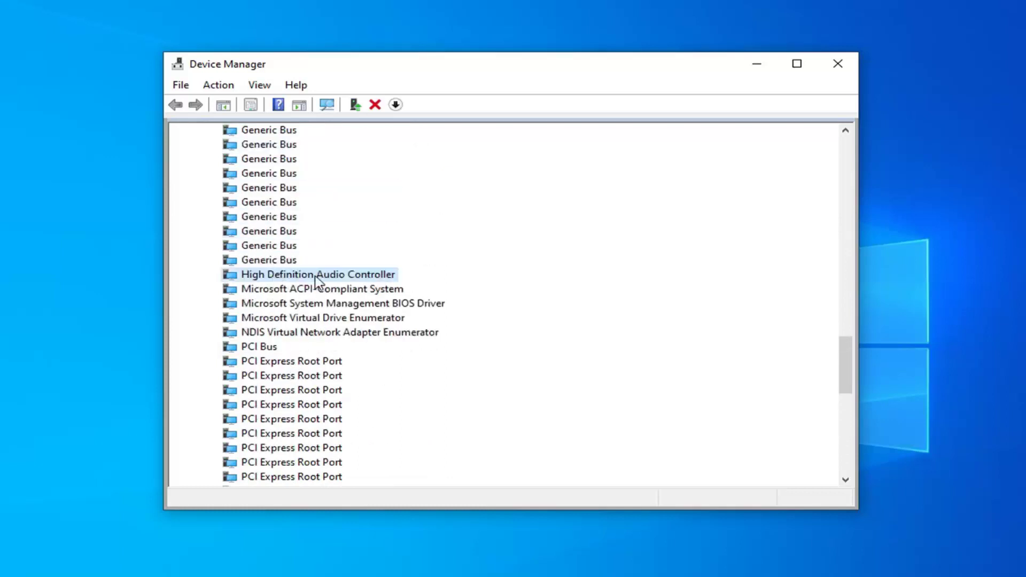
scroll(308, 313, down, 5)
scroll(297, 340, down, 7)
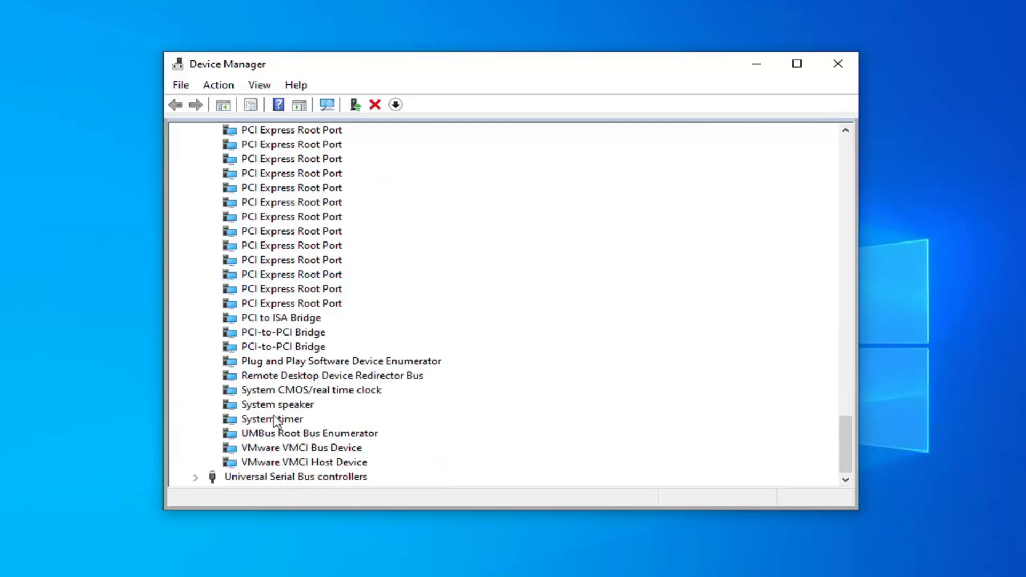
scroll(302, 370, up, 4)
scroll(302, 371, up, 4)
scroll(302, 371, up, 3)
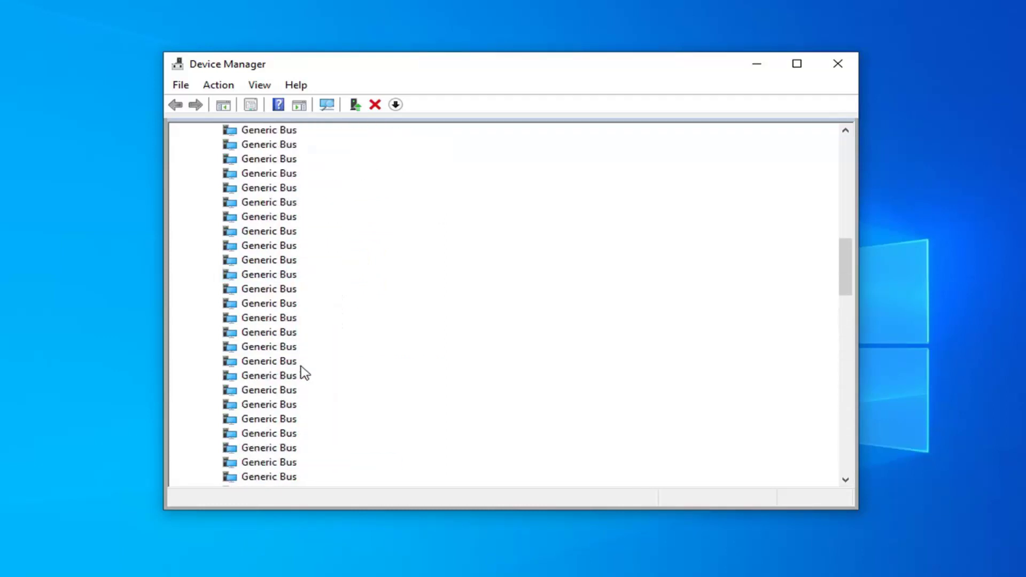
scroll(302, 370, up, 6)
scroll(275, 385, down, 3)
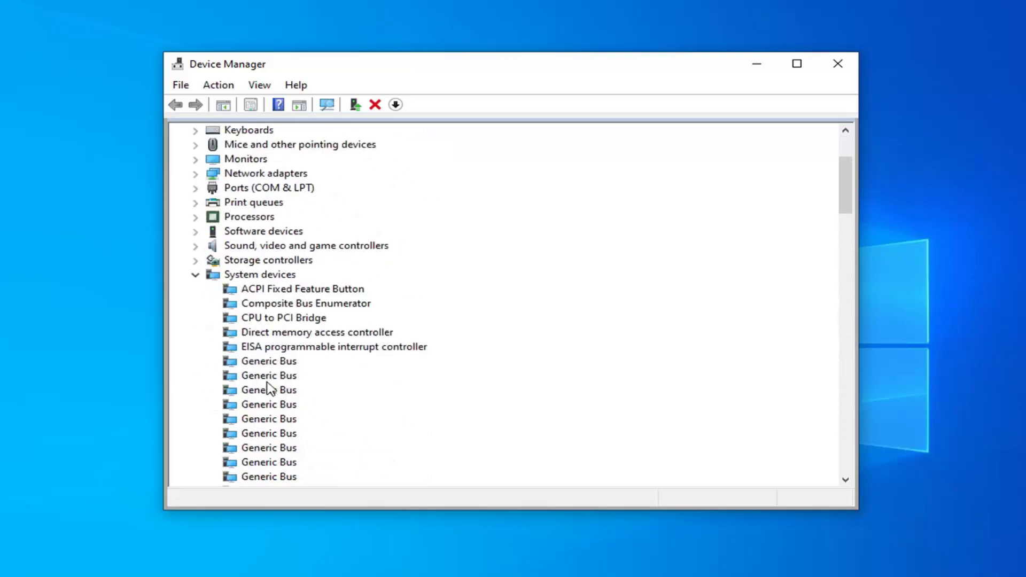
scroll(314, 334, down, 5)
scroll(314, 345, down, 7)
scroll(305, 355, down, 7)
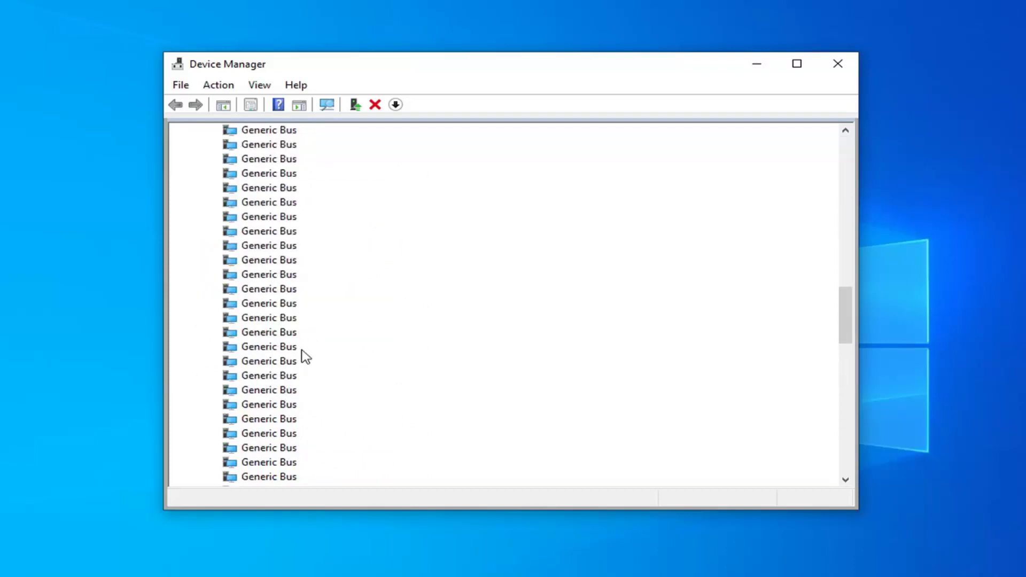
scroll(302, 355, down, 5)
double_click(298, 336)
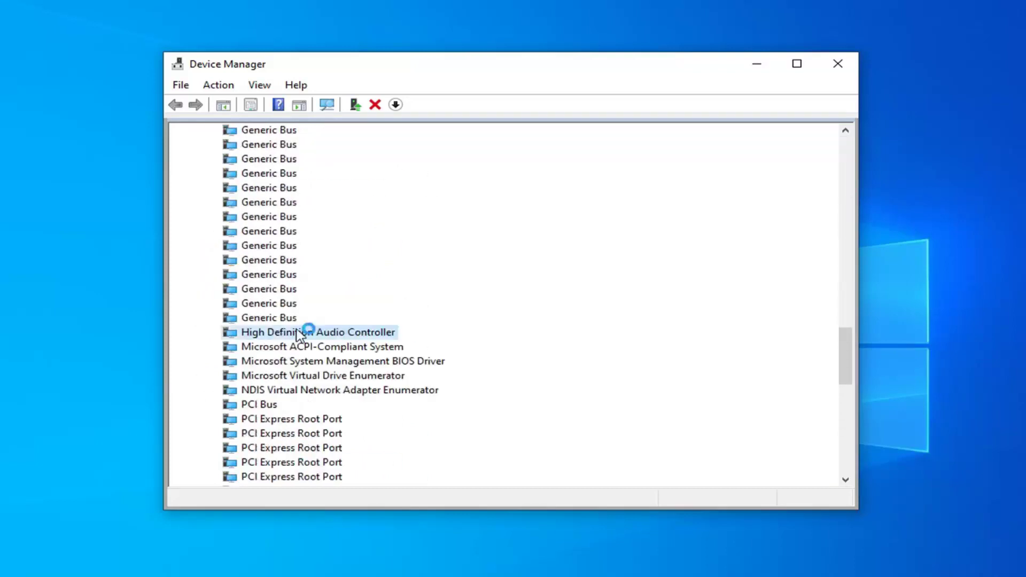
Update the controller's driver by browsing this computer and picking from available drivers
right_click(310, 337)
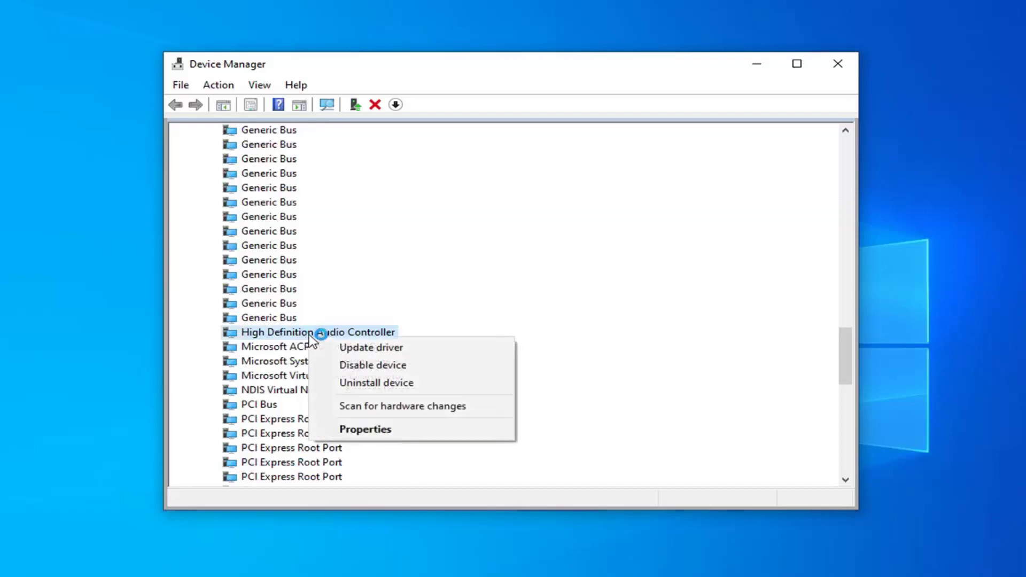
click(361, 347)
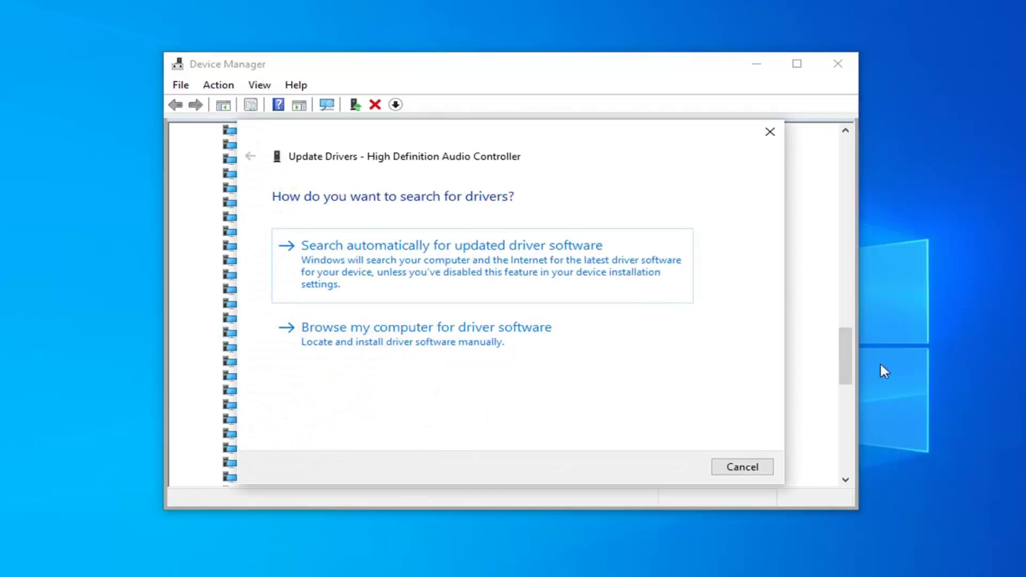
click(381, 356)
click(256, 157)
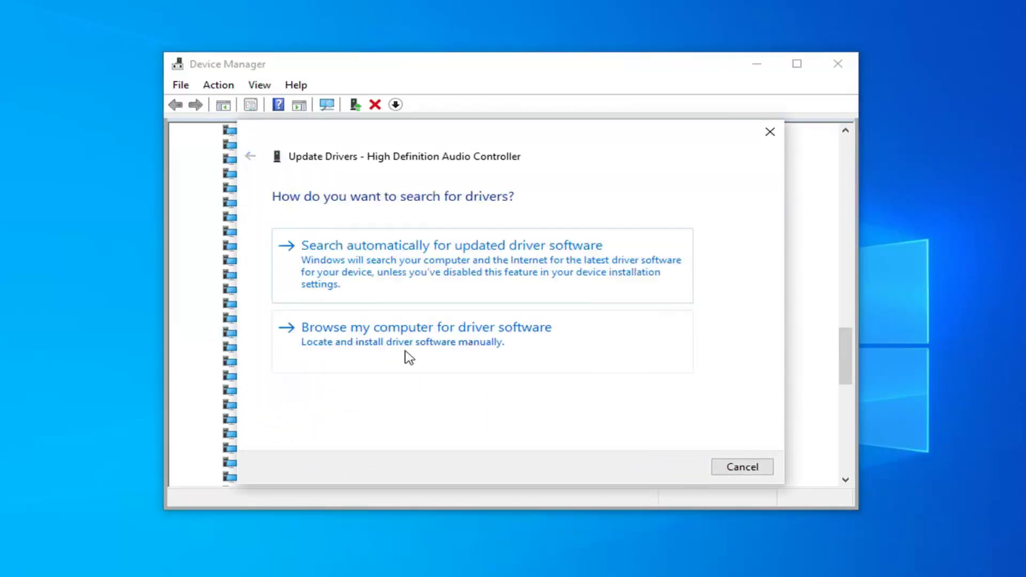
click(467, 352)
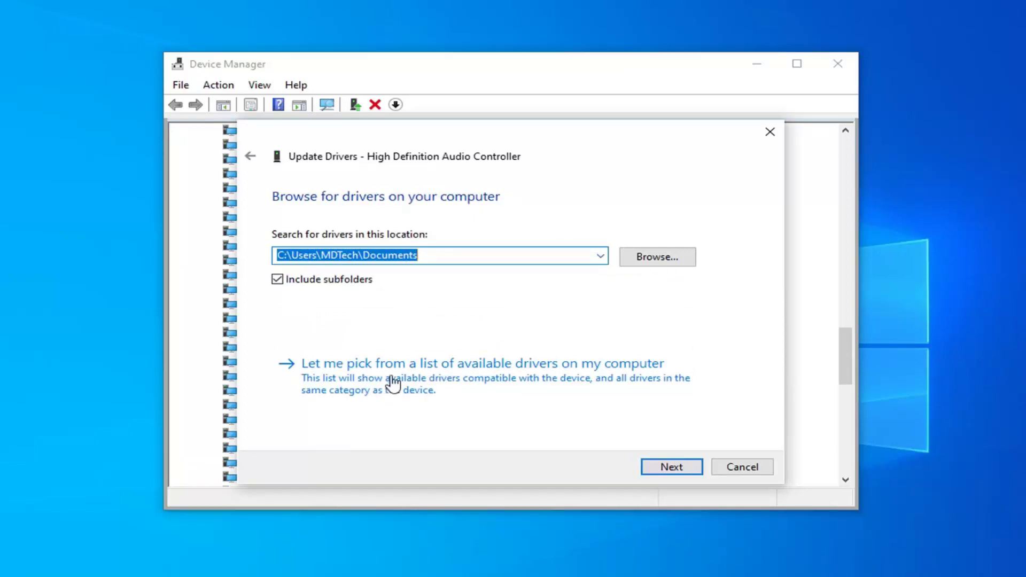
click(481, 367)
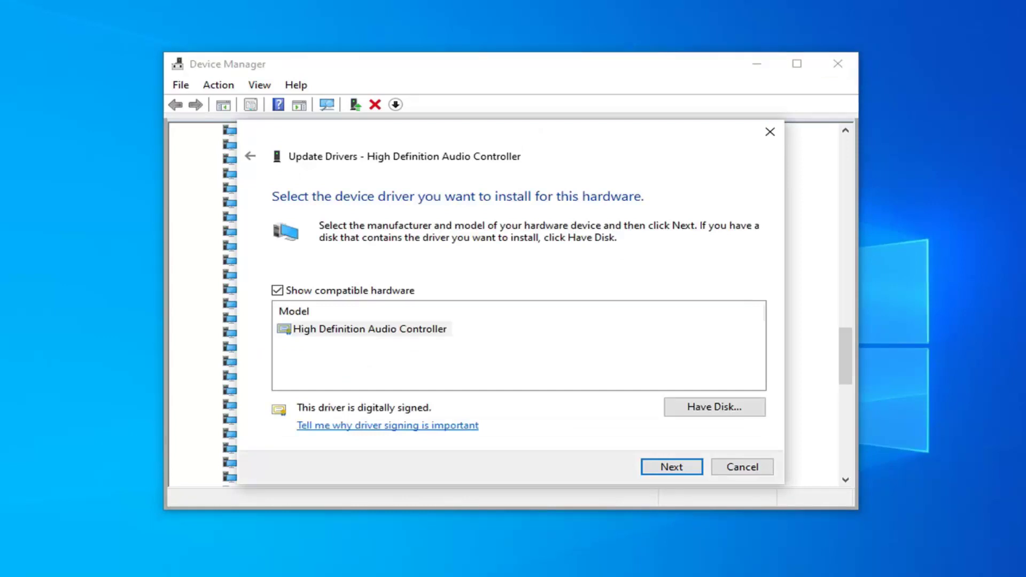
Install the High Definition Audio Controller model driver and close the success page
click(338, 329)
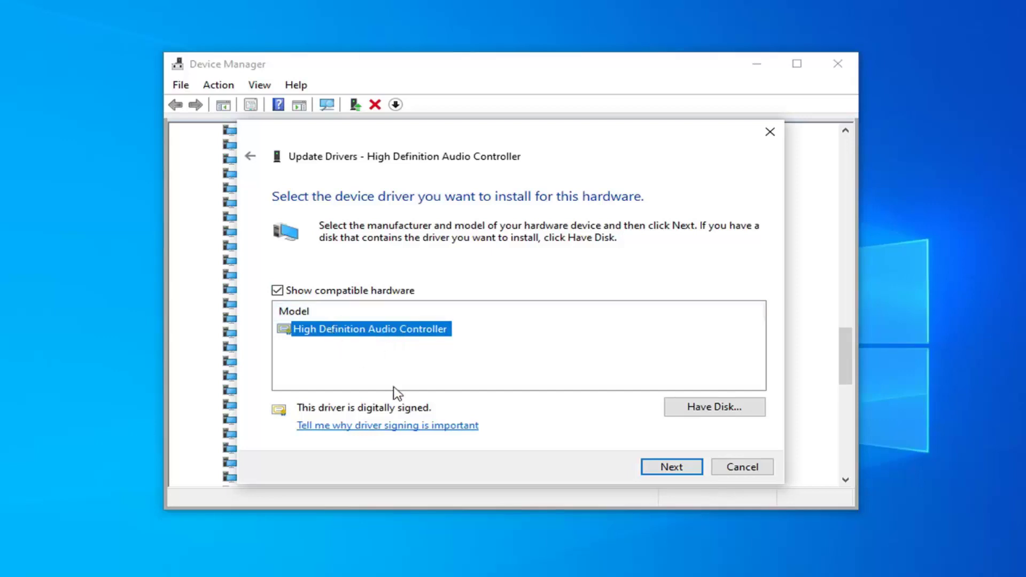
click(668, 466)
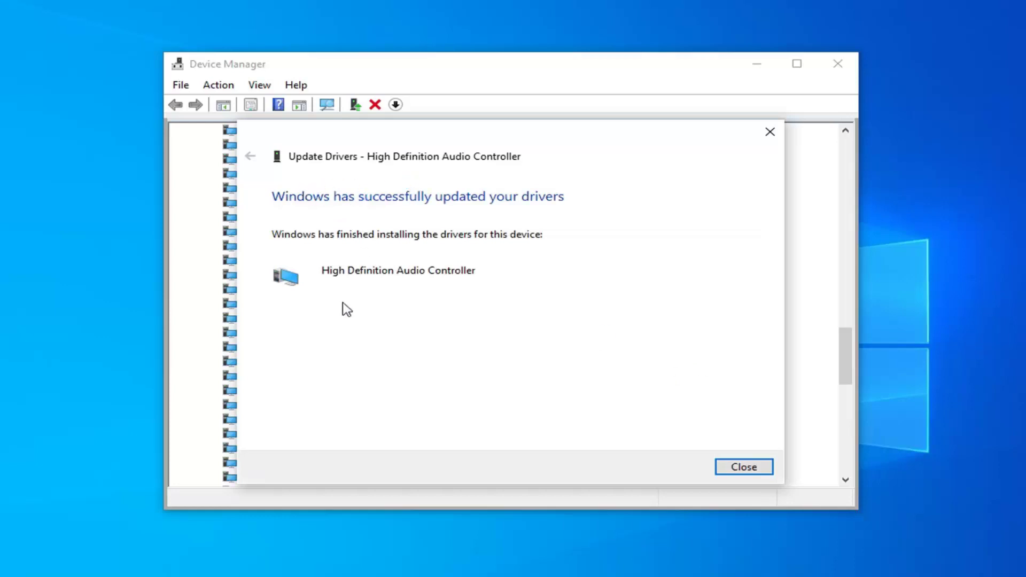
click(744, 467)
Close the Device Manager window and the Java Setup - Complete dialog
click(855, 72)
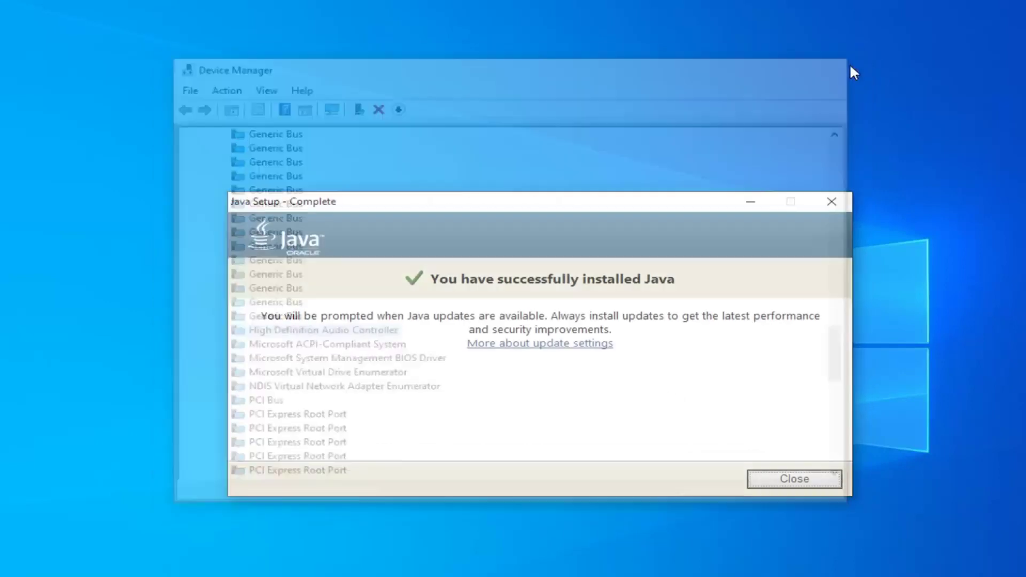
click(734, 193)
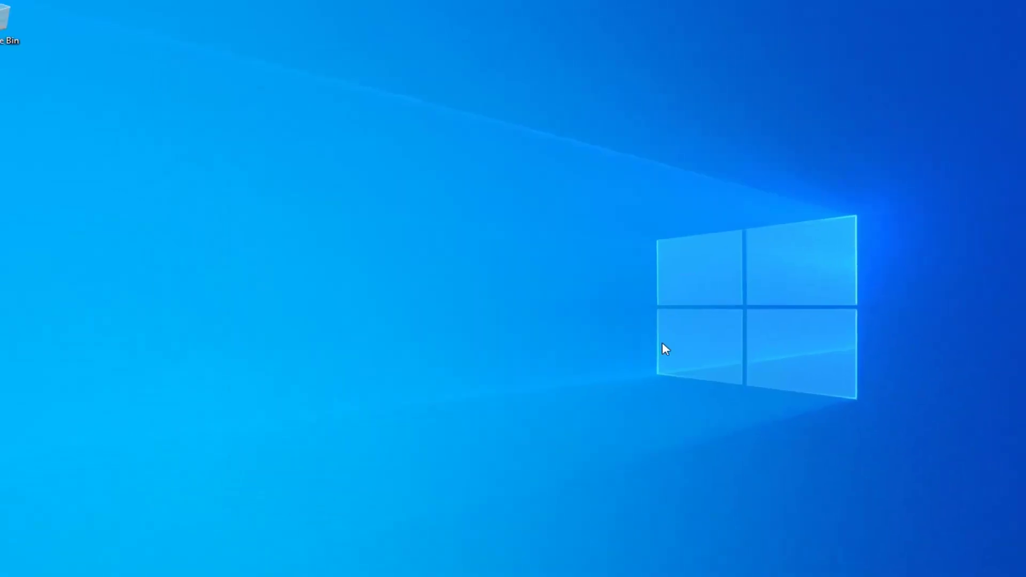